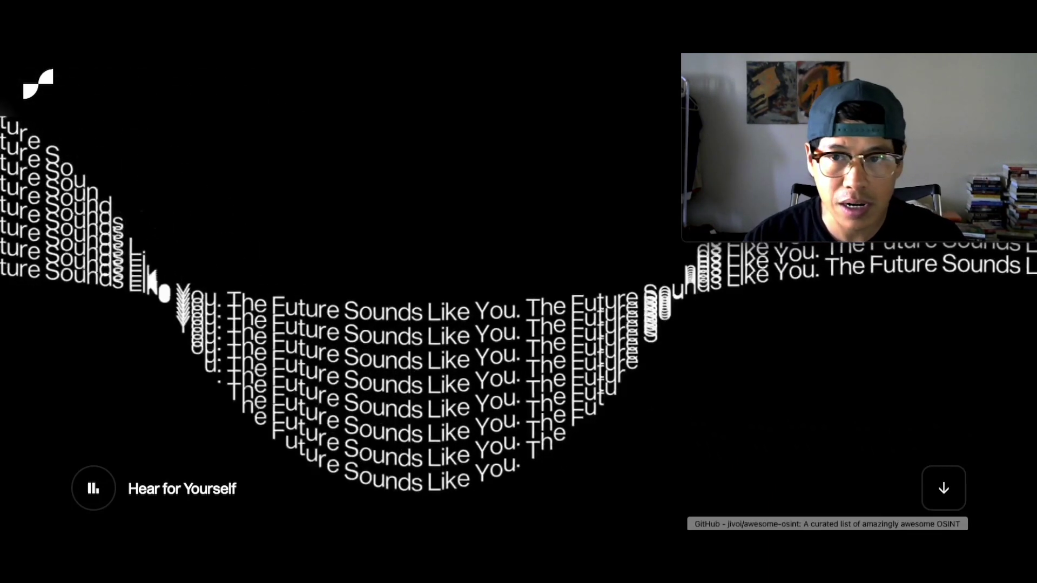
{"action": "scroll", "coordinate": [487, 397], "scroll_direction": "down", "scroll_amount": 4}
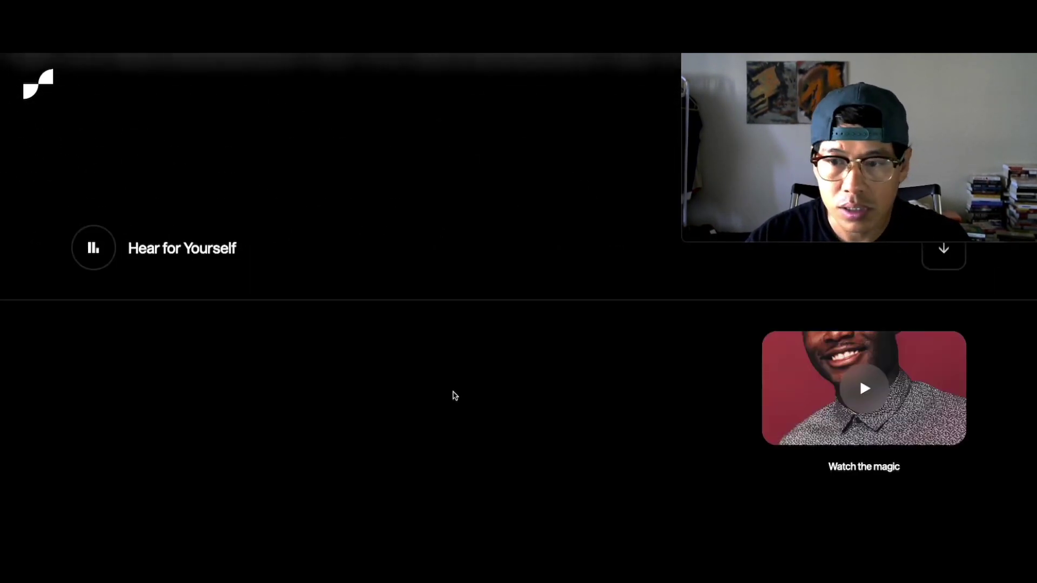
{"action": "scroll", "coordinate": [452, 395], "scroll_direction": "down", "scroll_amount": 2}
{"action": "scroll", "coordinate": [452, 395], "scroll_direction": "down", "scroll_amount": 5}
{"action": "scroll", "coordinate": [519, 388], "scroll_direction": "up", "scroll_amount": 5}
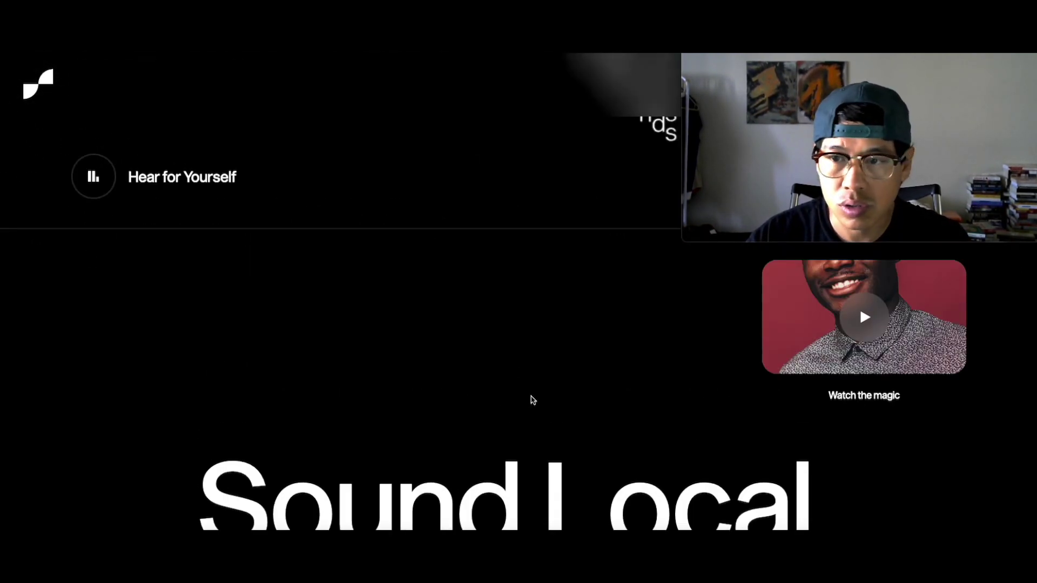
{"action": "scroll", "coordinate": [743, 416], "scroll_direction": "up", "scroll_amount": 1}
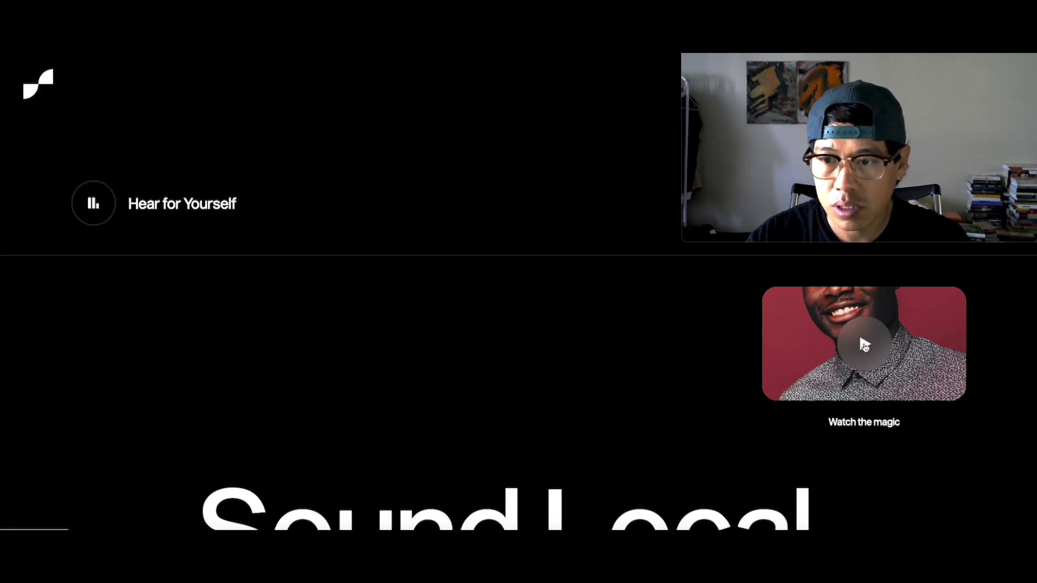
Open the 'Watch the magic' accent-translation demo video card
{"action": "left_click", "coordinate": [864, 347]}
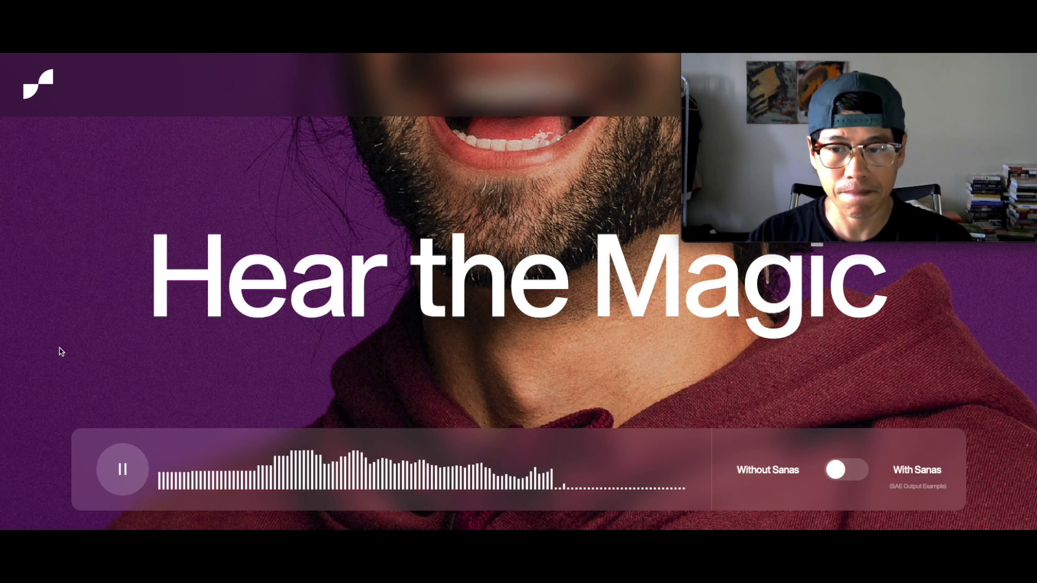
Pause the demo clip that played without Sanas
{"action": "left_click", "coordinate": [123, 470]}
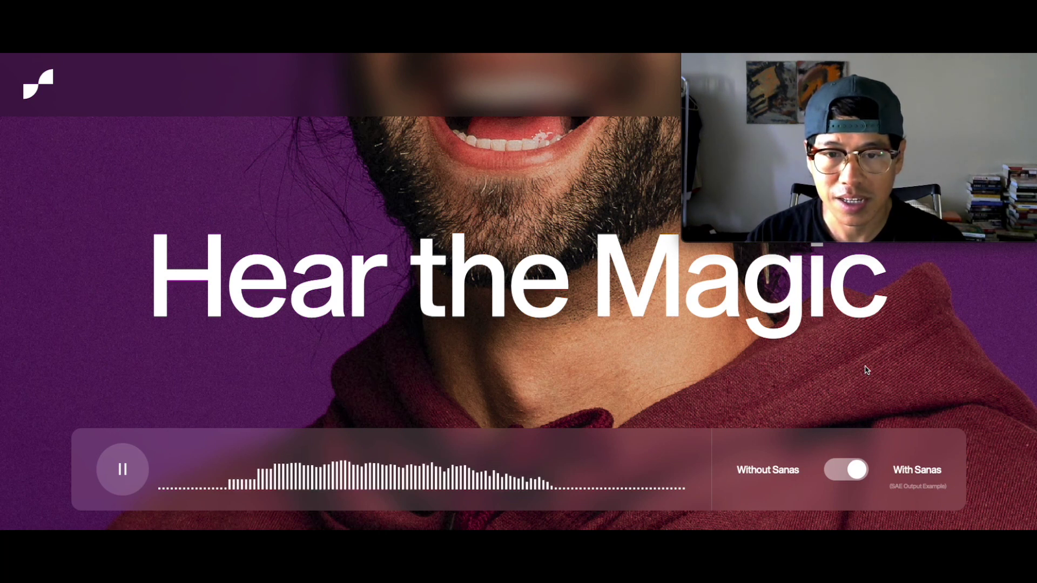
Pause the demo clip playing with Sanas accent translation
{"action": "left_click", "coordinate": [122, 470]}
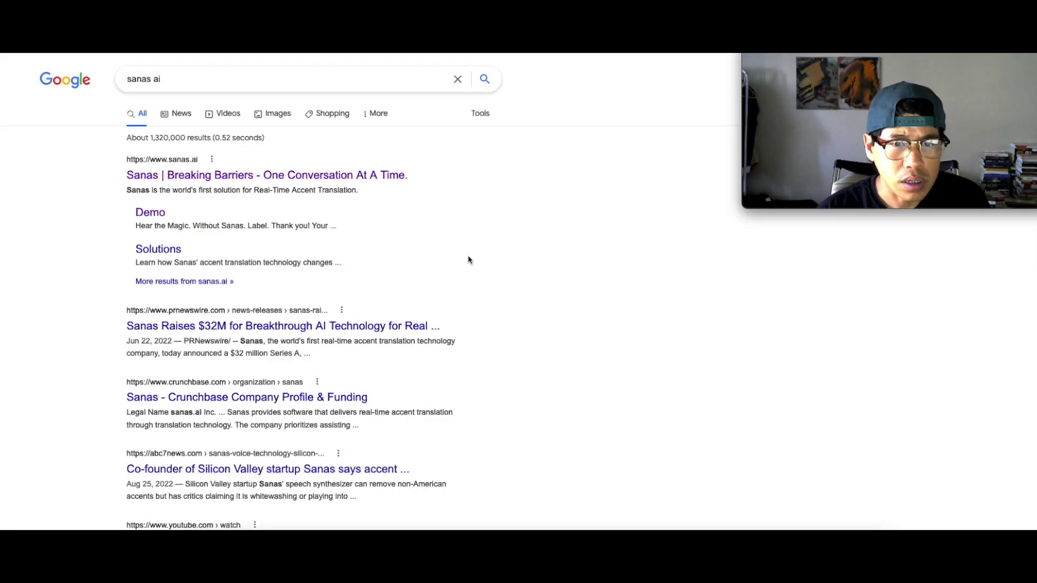
{"action": "scroll", "coordinate": [467, 259], "scroll_direction": "down", "scroll_amount": 1}
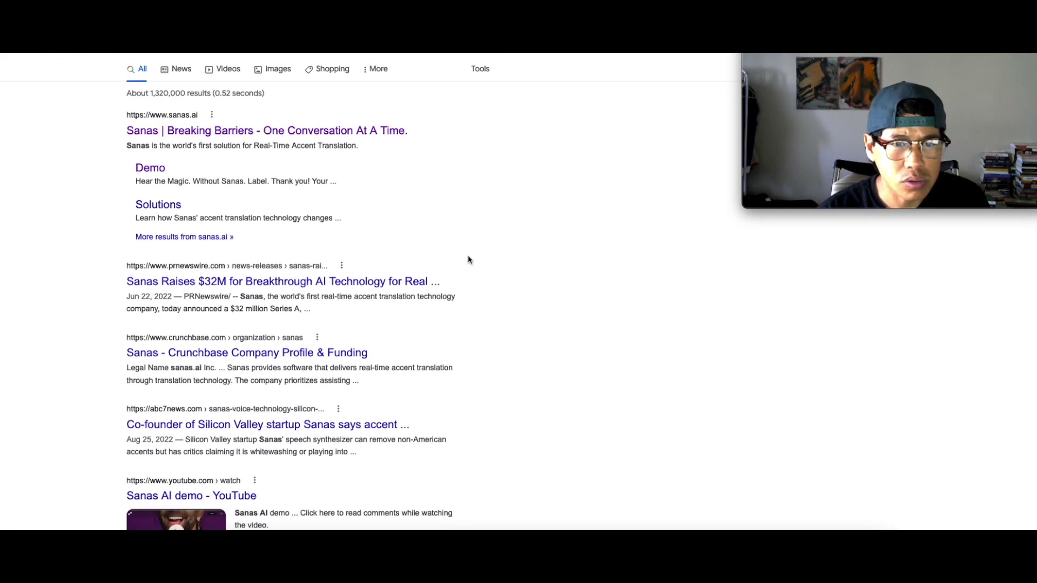
Open the prnewswire.com result 'Sanas Raises $32M for Breakthrough AI Technology'
{"action": "left_click", "coordinate": [343, 281]}
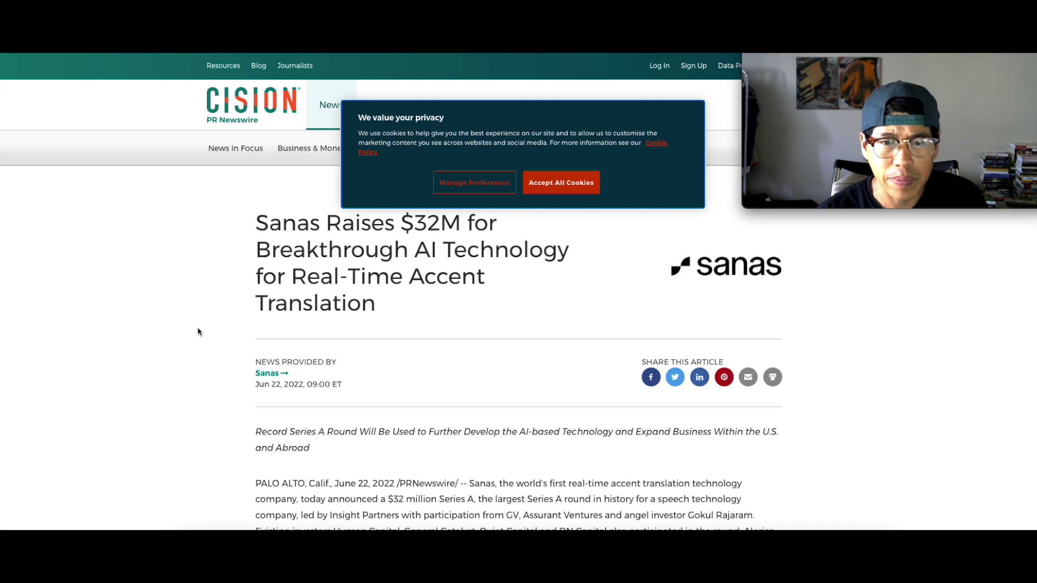
{"action": "scroll", "coordinate": [199, 331], "scroll_direction": "down", "scroll_amount": 2}
{"action": "scroll", "coordinate": [199, 332], "scroll_direction": "down", "scroll_amount": 2}
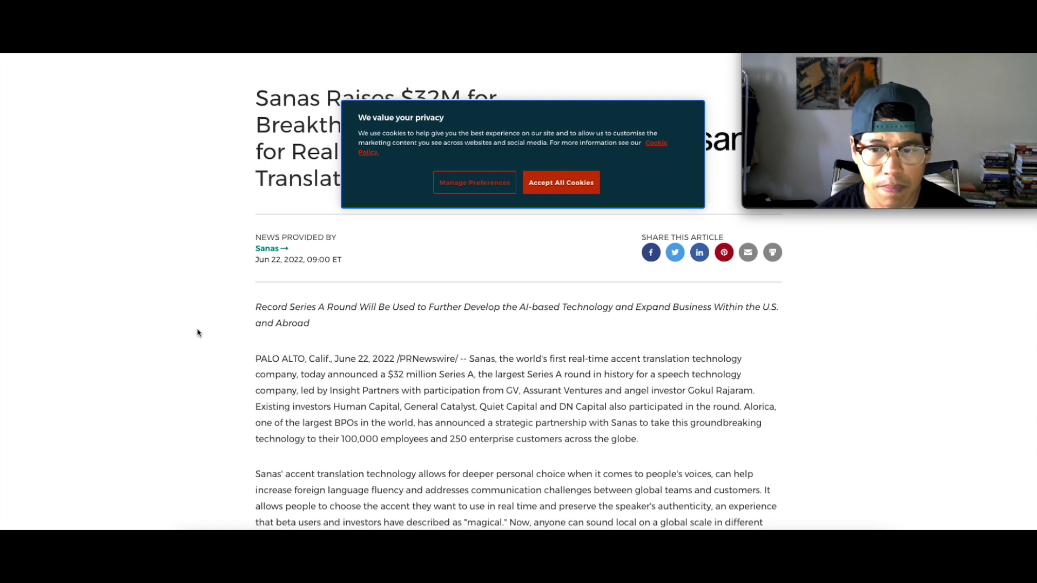
{"action": "scroll", "coordinate": [198, 332], "scroll_direction": "down", "scroll_amount": 2}
{"action": "scroll", "coordinate": [197, 332], "scroll_direction": "down", "scroll_amount": 2}
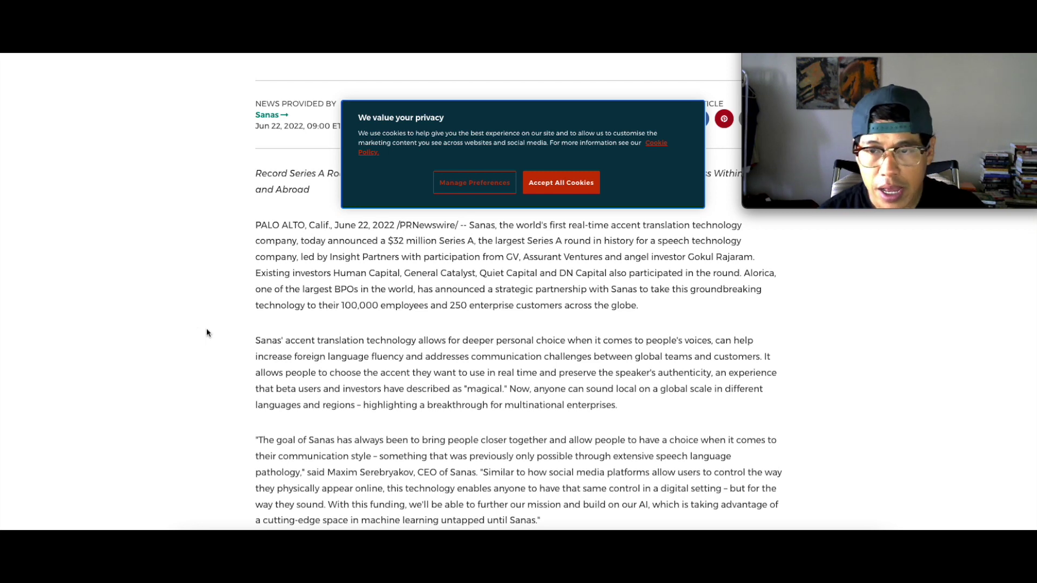
Accept all cookies on the PR Newswire privacy banner
{"action": "left_click", "coordinate": [525, 182]}
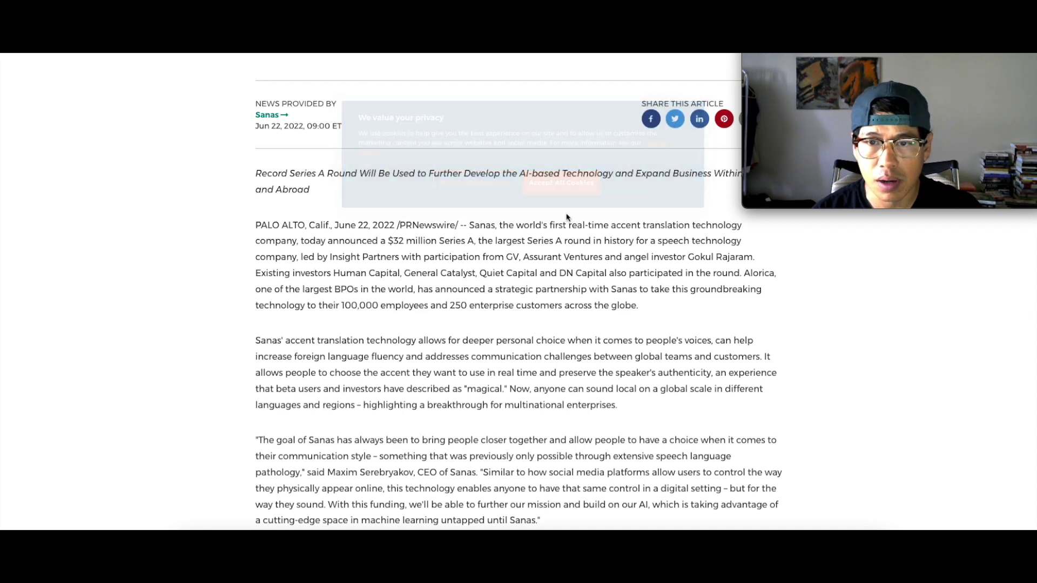